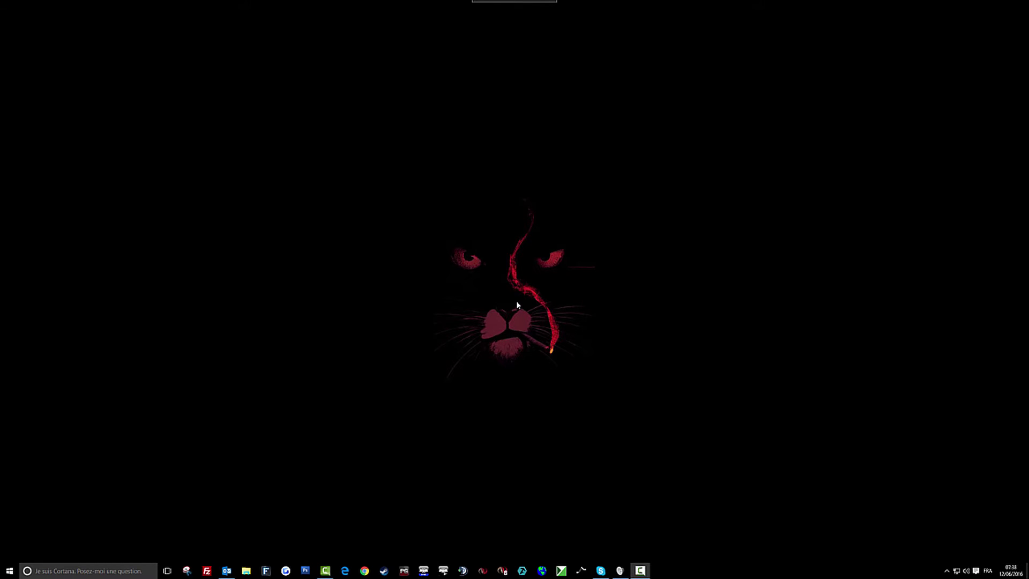
- Open the control centers of NinjaTrader 8 and NinjaTrader 7, placing the two windows side by side
left_click(503, 572)
left_click_drag(1028, 237, 709, 64)
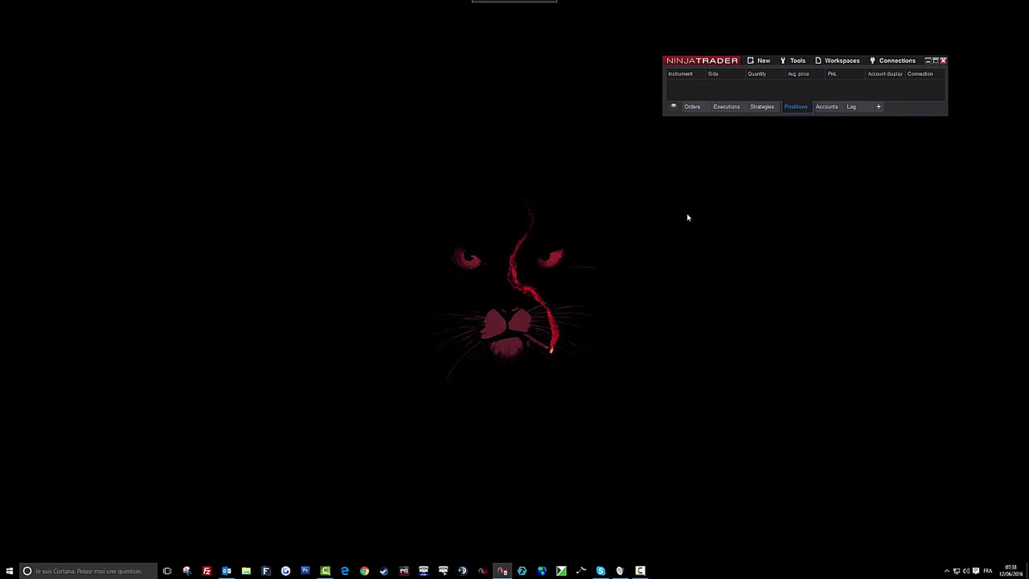
left_click(483, 570)
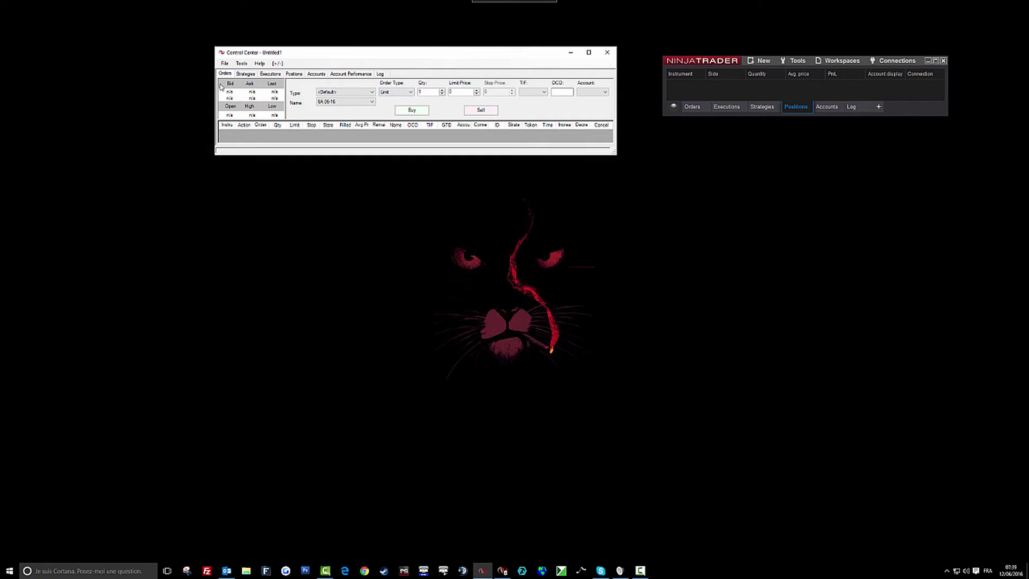
- Turn on AT Interface in the NinjaTrader 7 Control Center, check the setting, and turn it back off
left_click(225, 65)
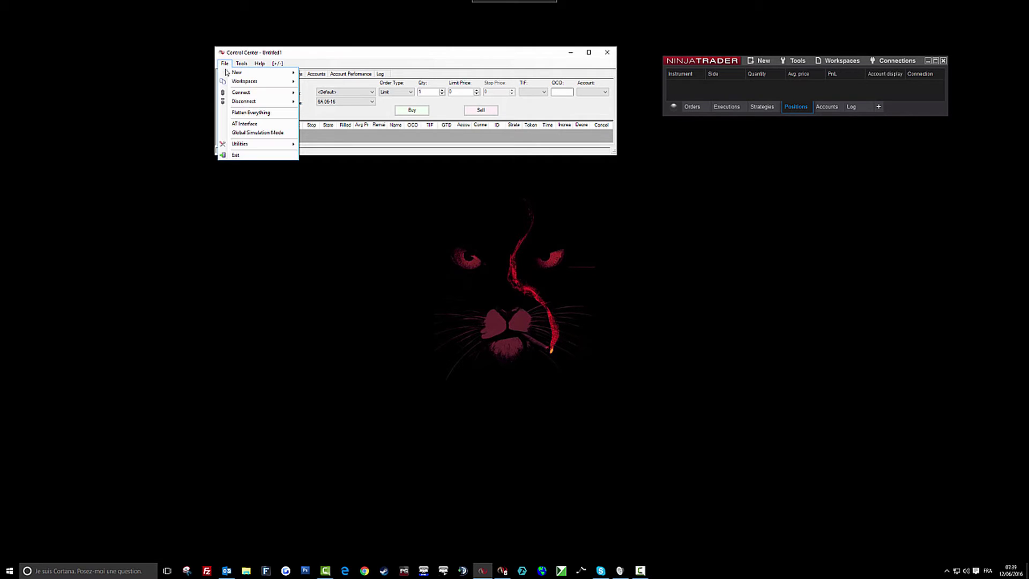
left_click(231, 125)
left_click(225, 64)
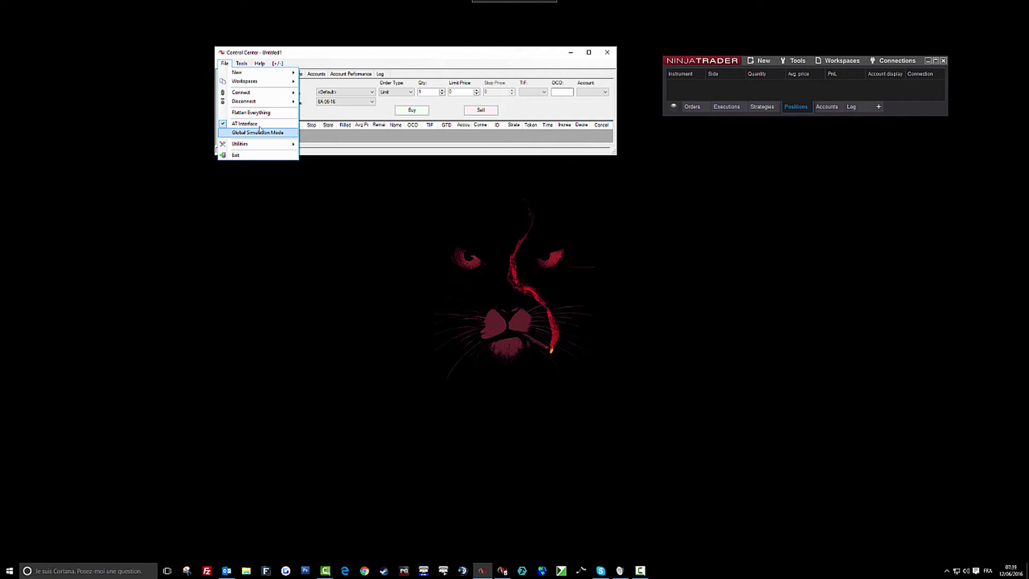
left_click(260, 131)
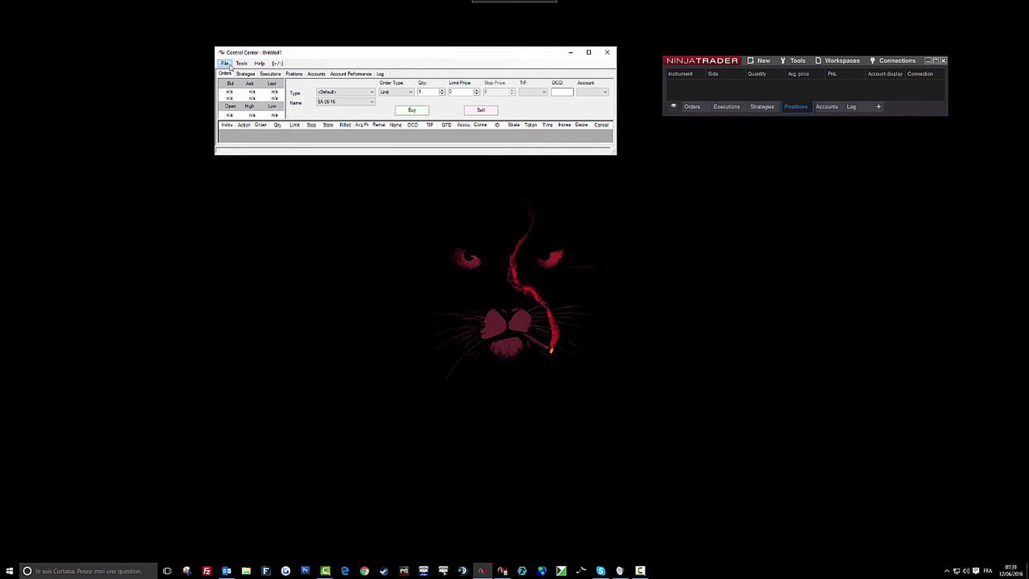
left_click(225, 63)
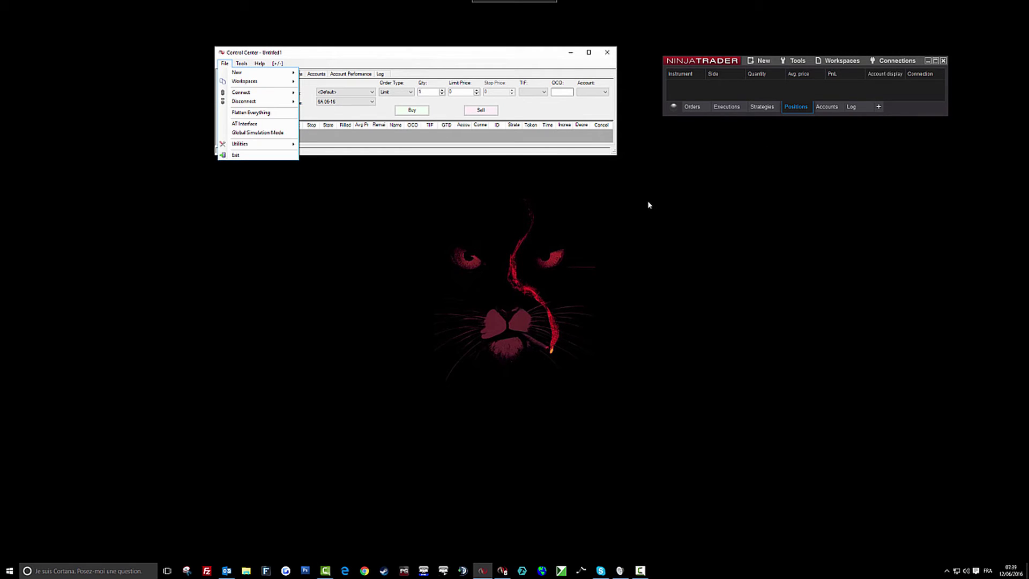
- Review the Automated trading interface settings in the NinjaTrader 8 options and accept them
left_click(879, 102)
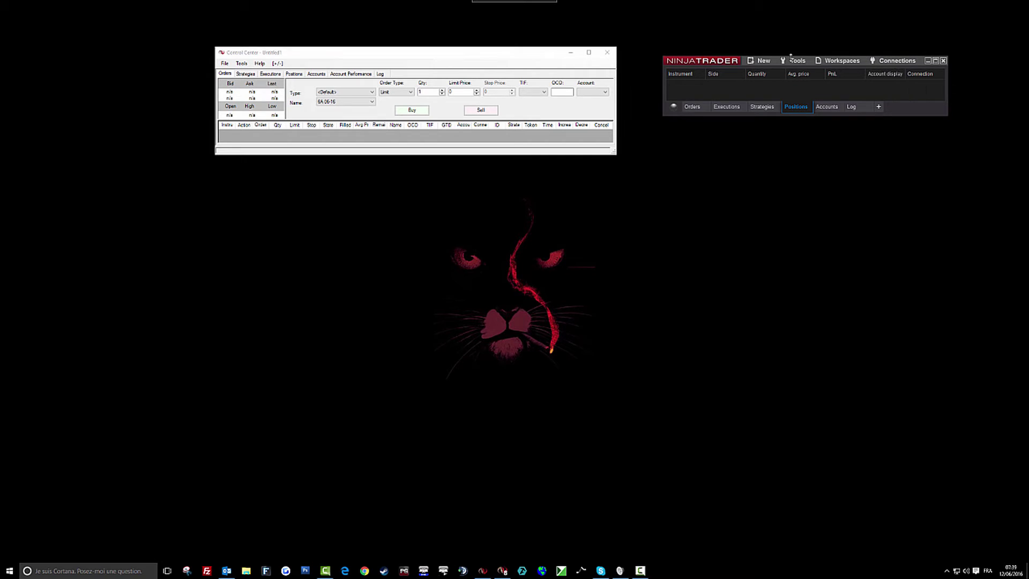
left_click(794, 63)
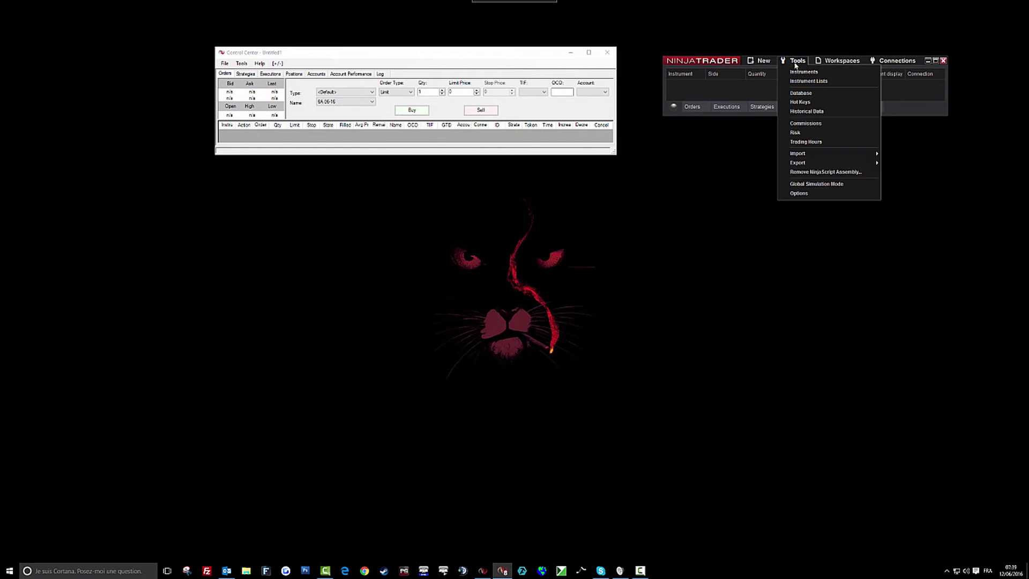
left_click(818, 194)
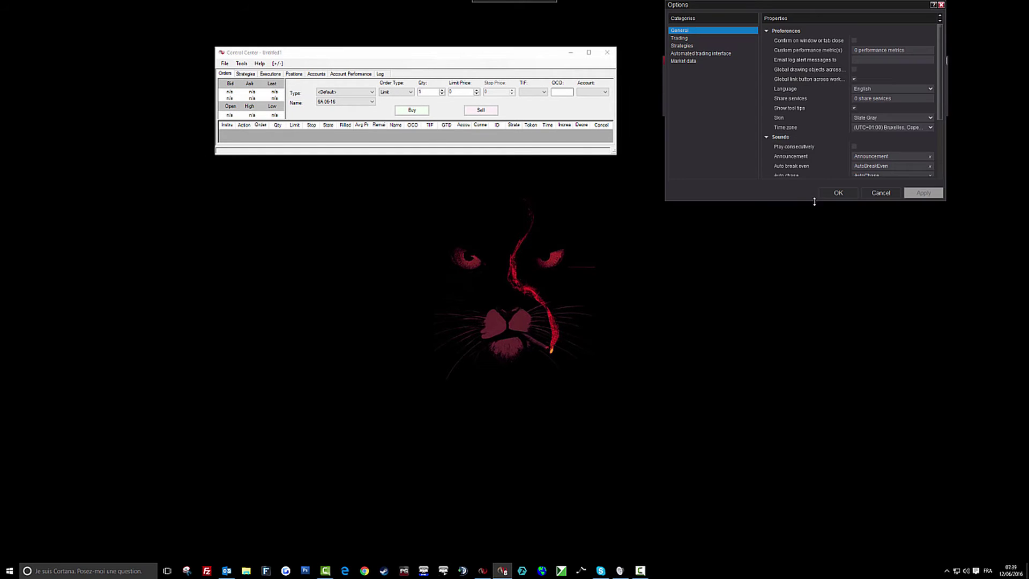
left_click(684, 55)
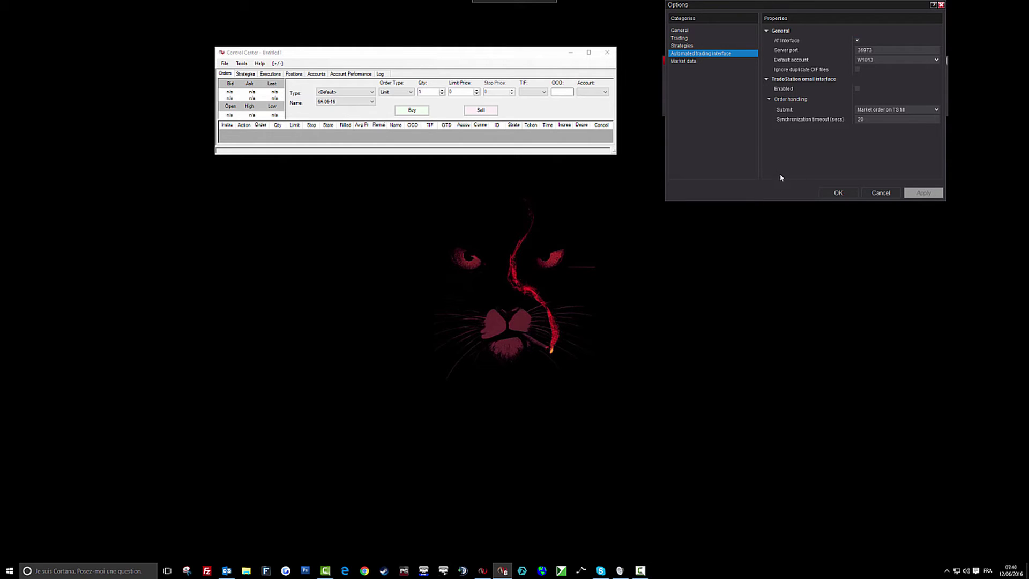
left_click(839, 194)
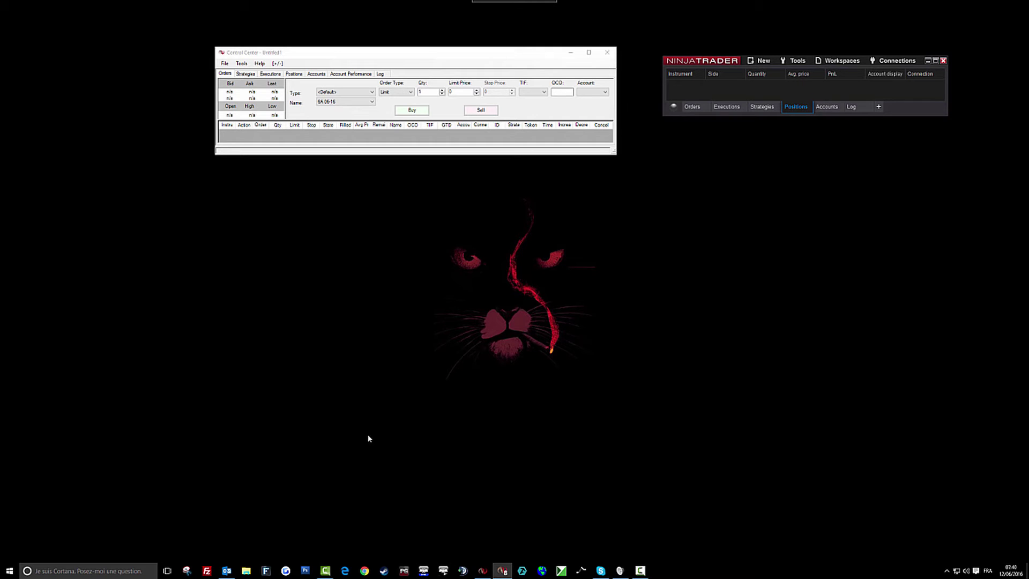
- Switch to File Explorer and open the C:\Windows\syswow64 folder
left_click(246, 572)
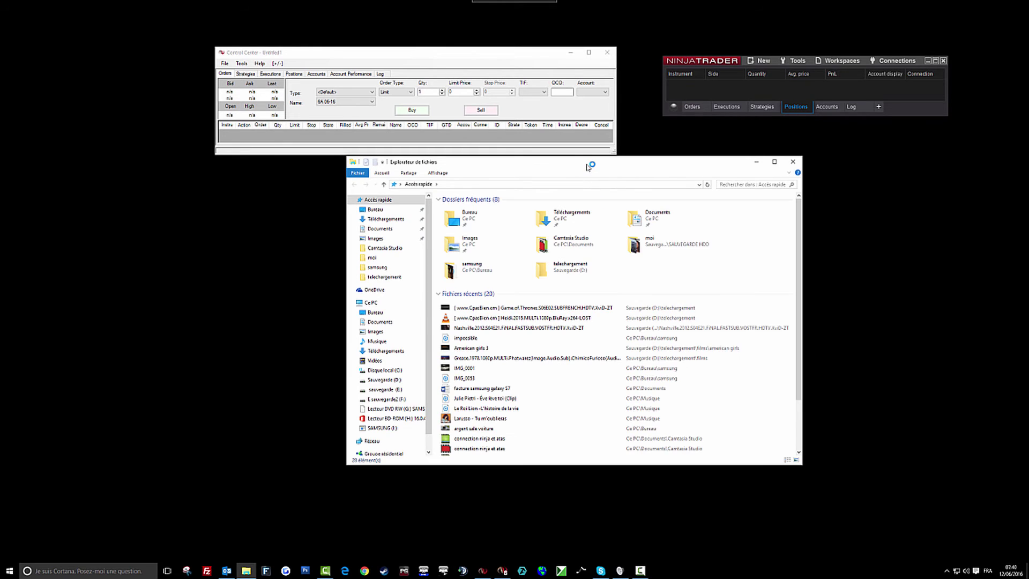
left_click_drag(588, 167, 569, 191)
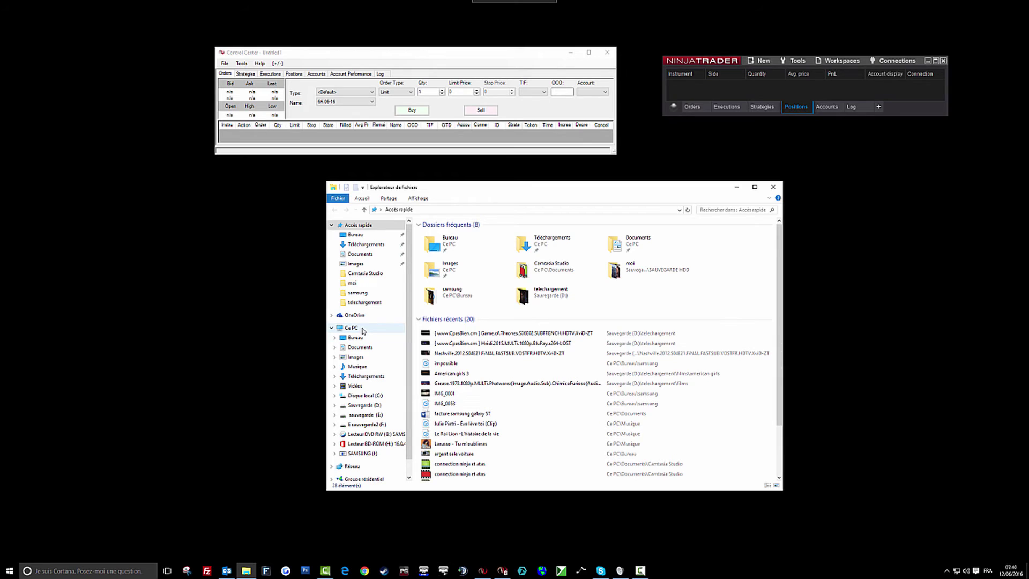
left_click(365, 397)
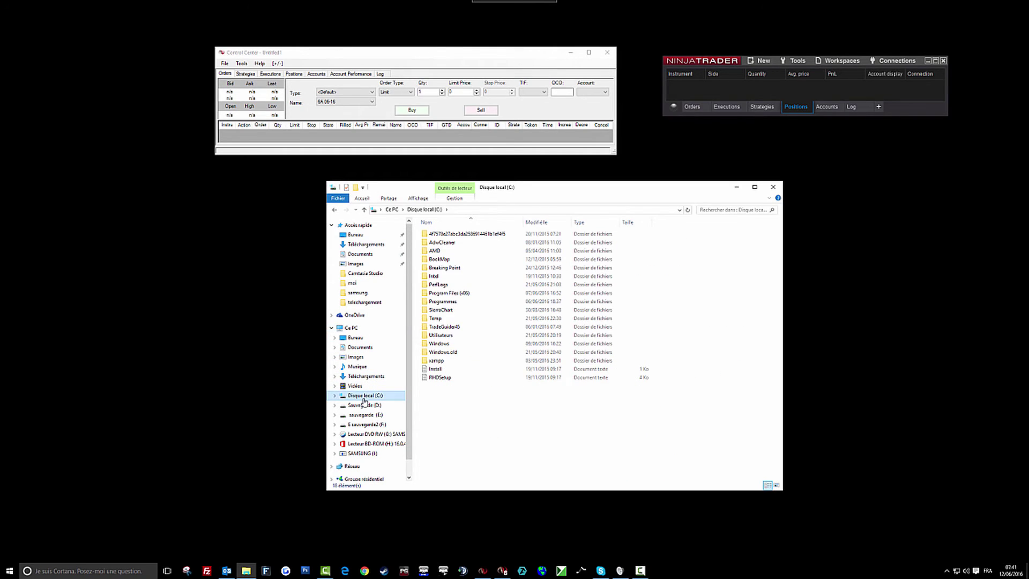
double_click(444, 347)
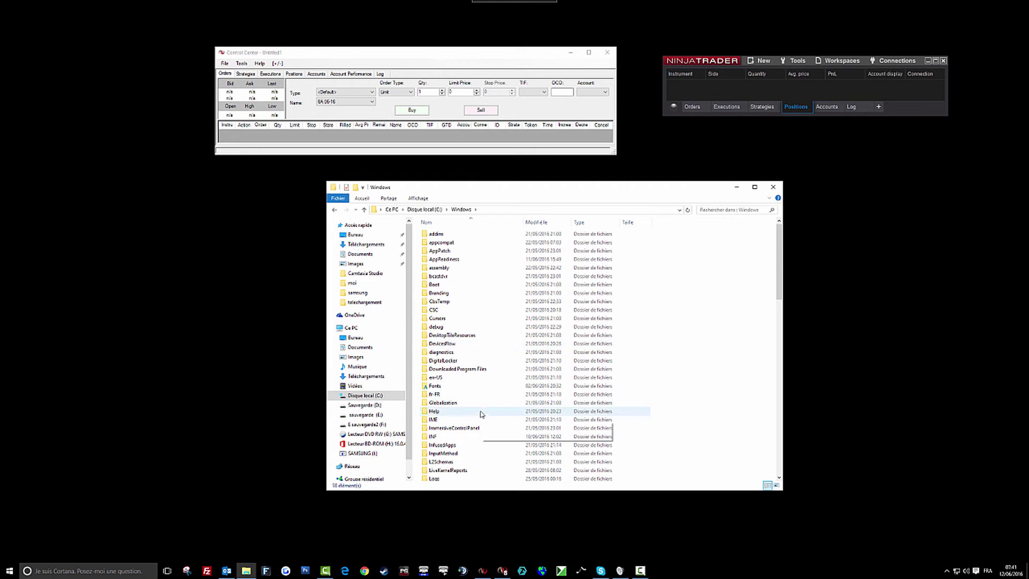
scroll(478, 389, "down", 15)
scroll(479, 388, "down", 1)
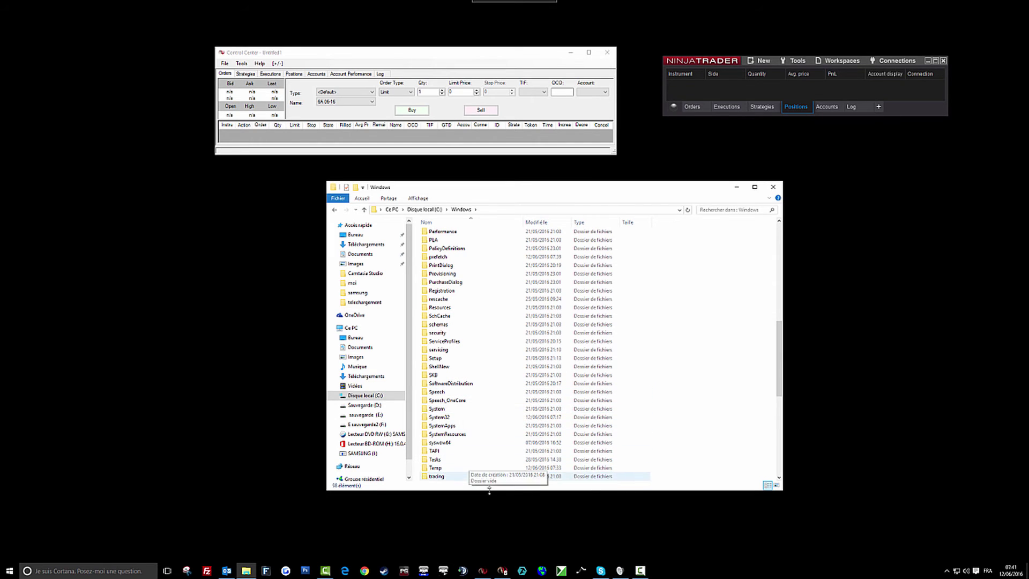
left_click(441, 445)
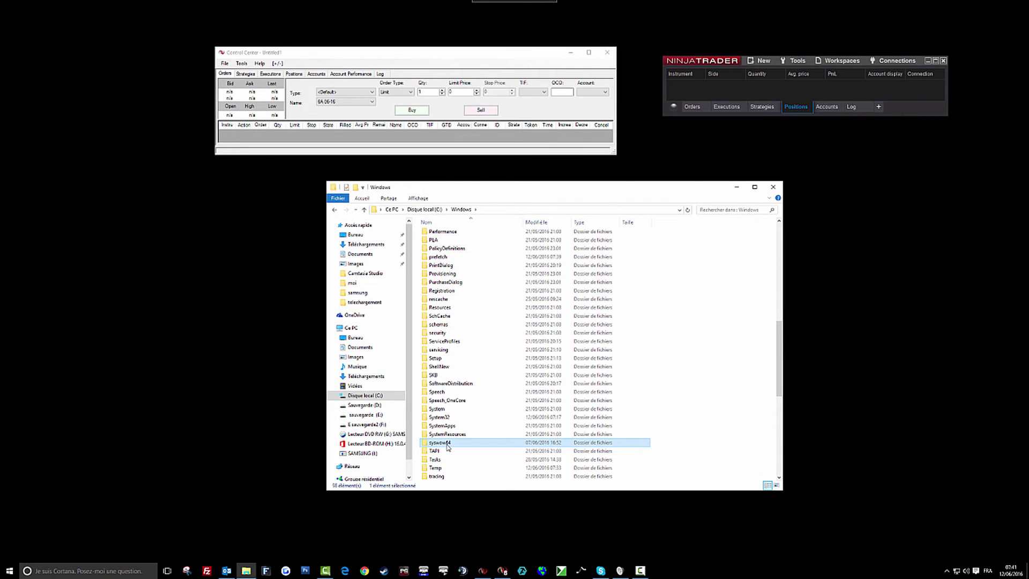
double_click(448, 446)
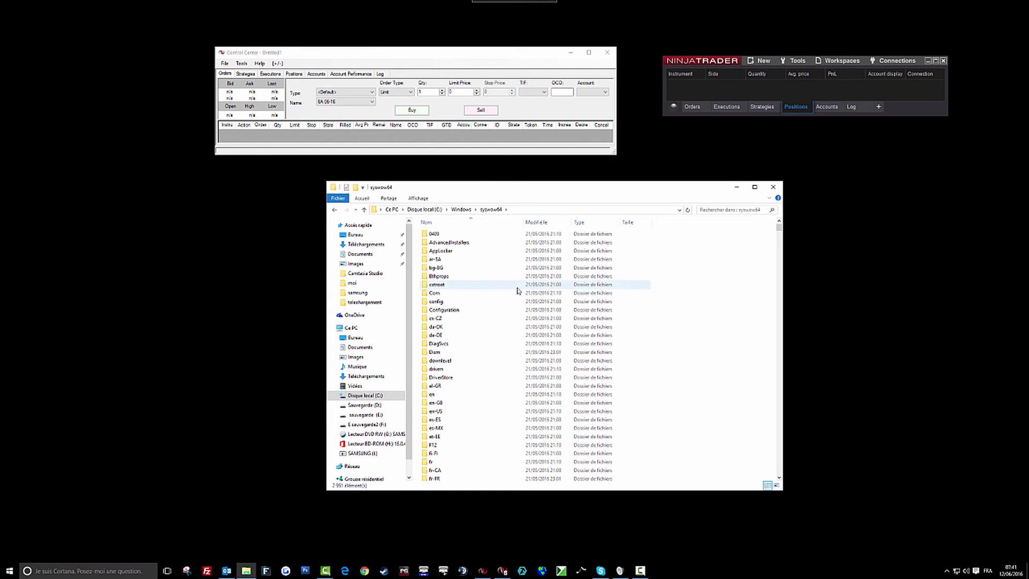
- Search the syswow64 folder for NTDirect.dll and select the matching file
scroll(504, 332, "down", 5)
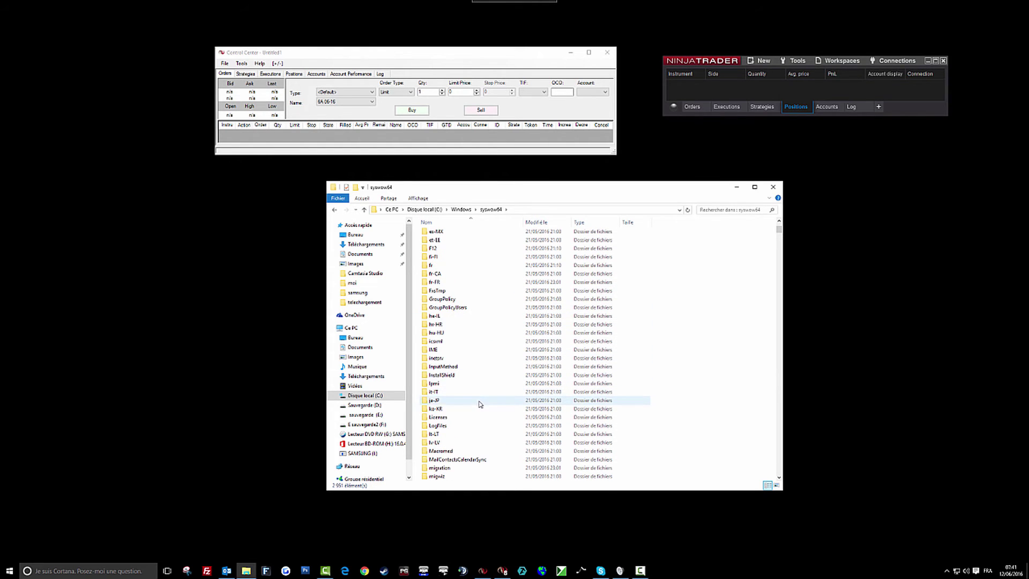
scroll(480, 404, "up", 4)
scroll(480, 404, "up", 1)
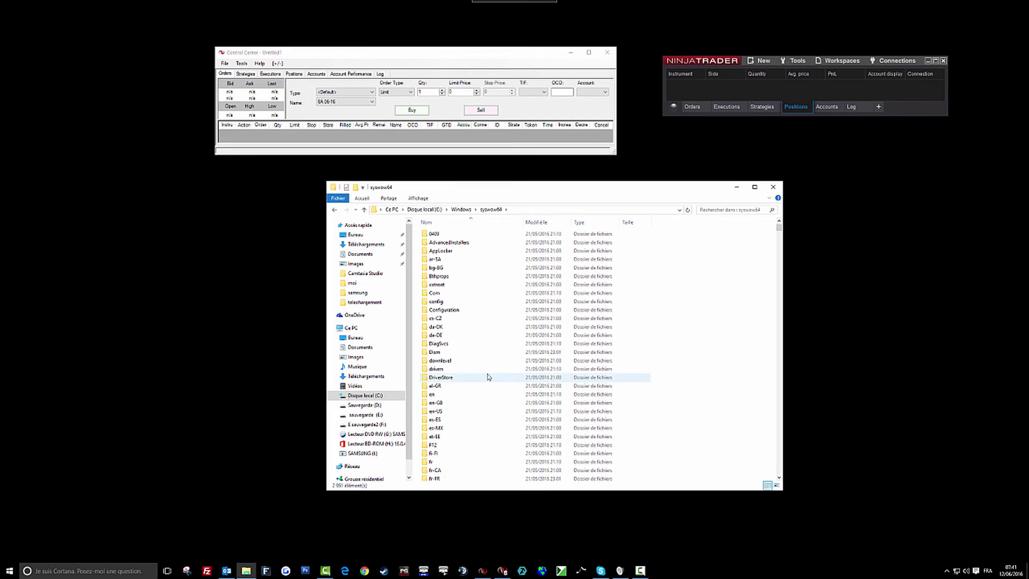
left_click(730, 209)
type("NTDirect.dll")
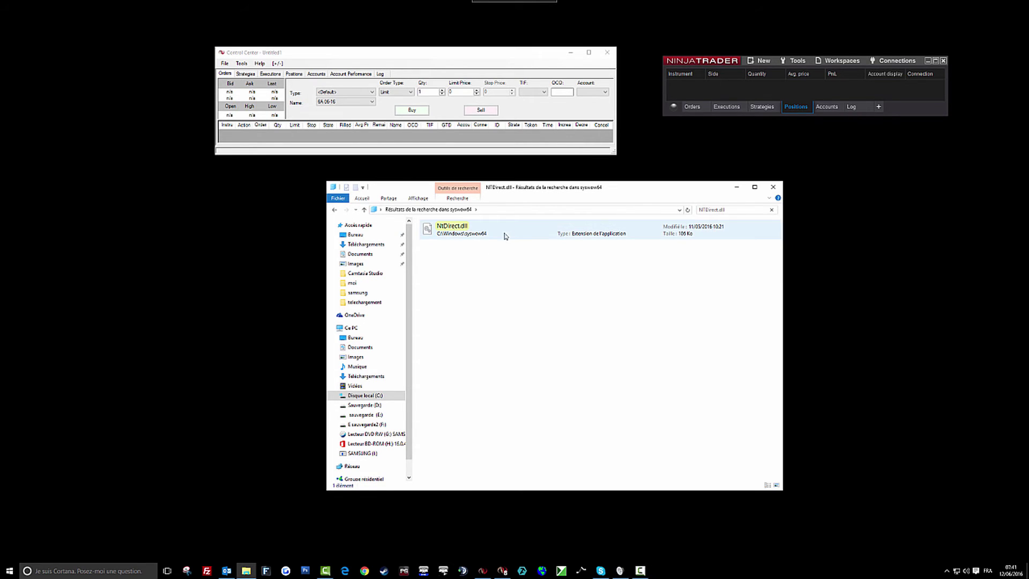
left_click(485, 238)
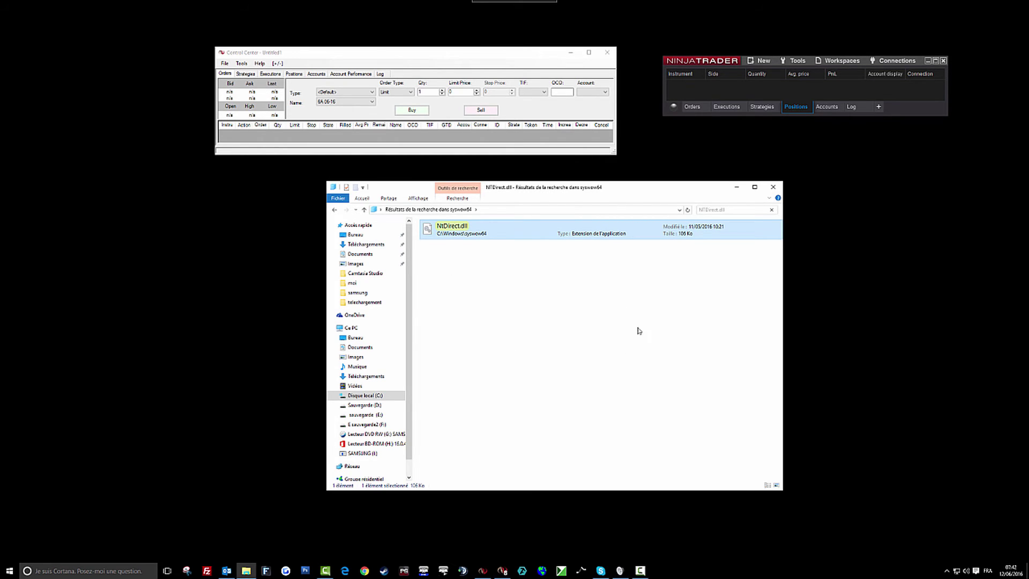
- Open the bin64 folder of NinjaTrader 8 under C:\Program Files (x86)
left_click(361, 396)
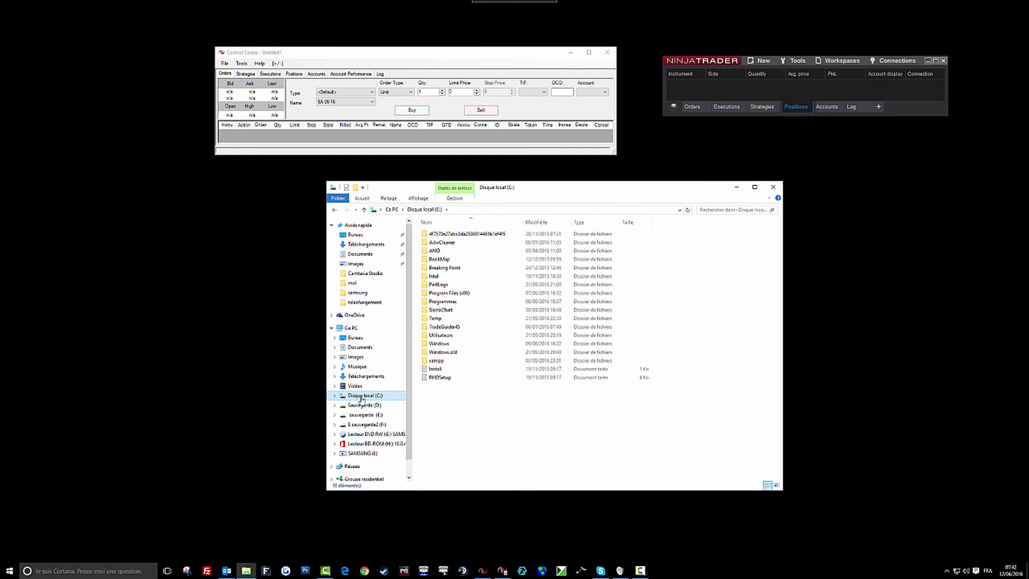
double_click(451, 294)
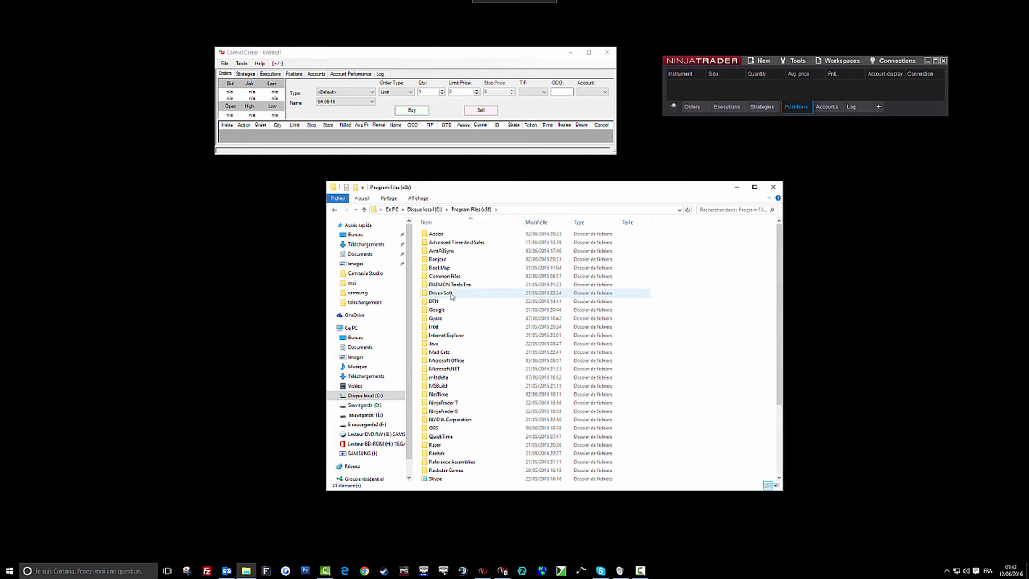
scroll(452, 296, "down", 3)
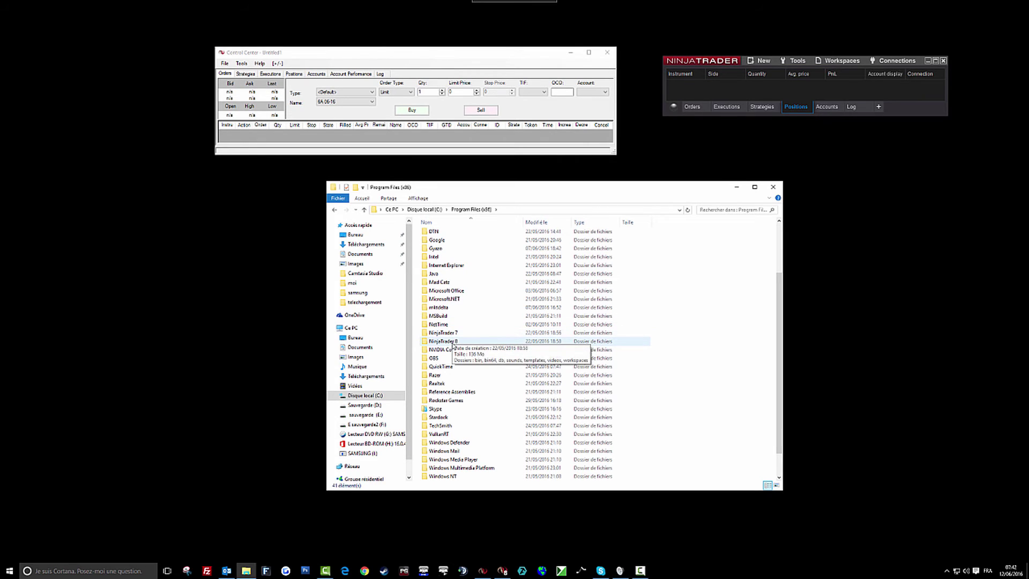
mouse_move(452, 336)
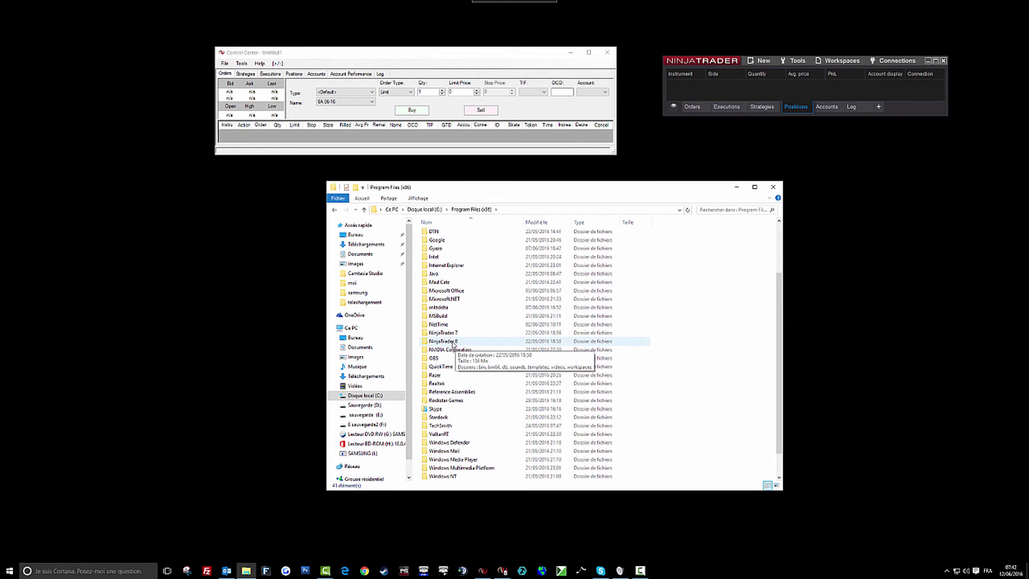
double_click(453, 343)
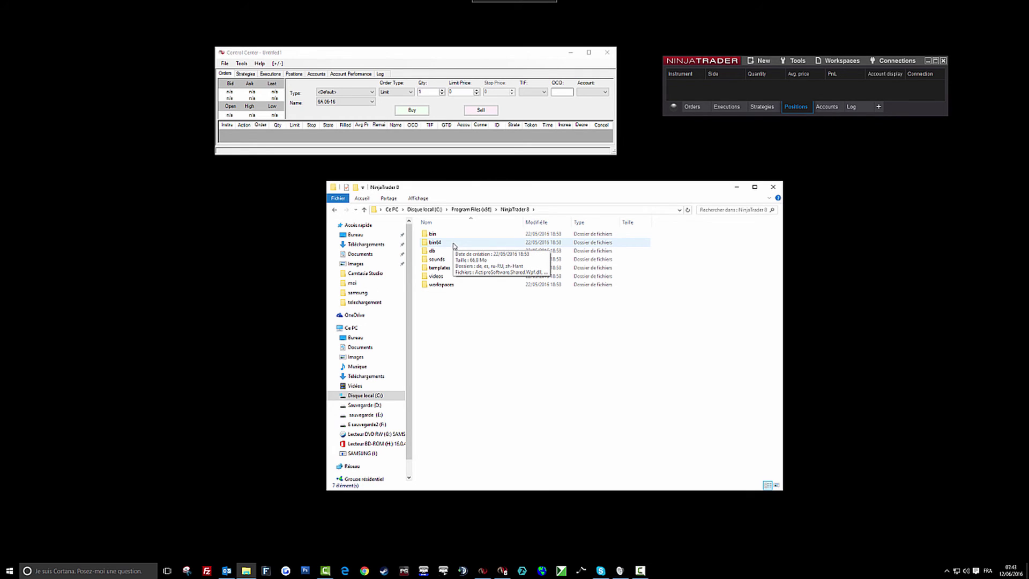
double_click(434, 242)
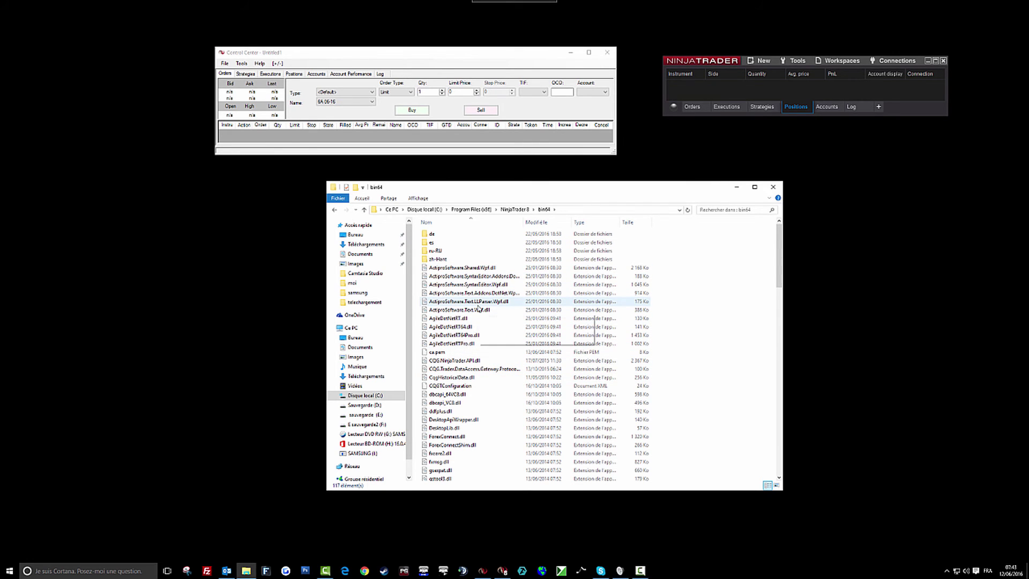
- Locate and select NtDirect.dll in NinjaTrader 8's bin64 folder, checking the file actions available for it
scroll(479, 308, "down", 8)
scroll(479, 309, "down", 5)
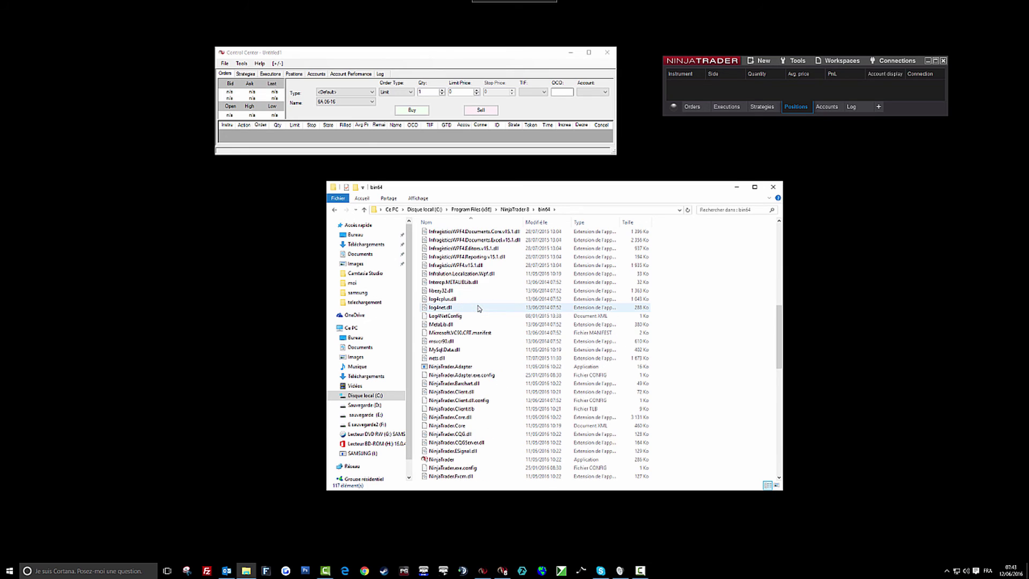
scroll(478, 308, "down", 4)
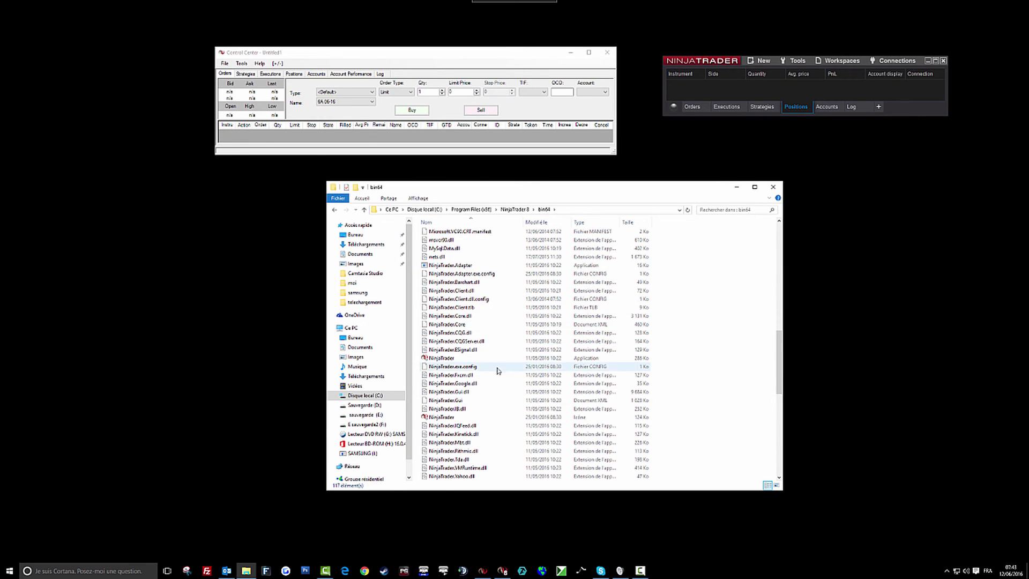
scroll(473, 399, "down", 5)
scroll(473, 400, "down", 3)
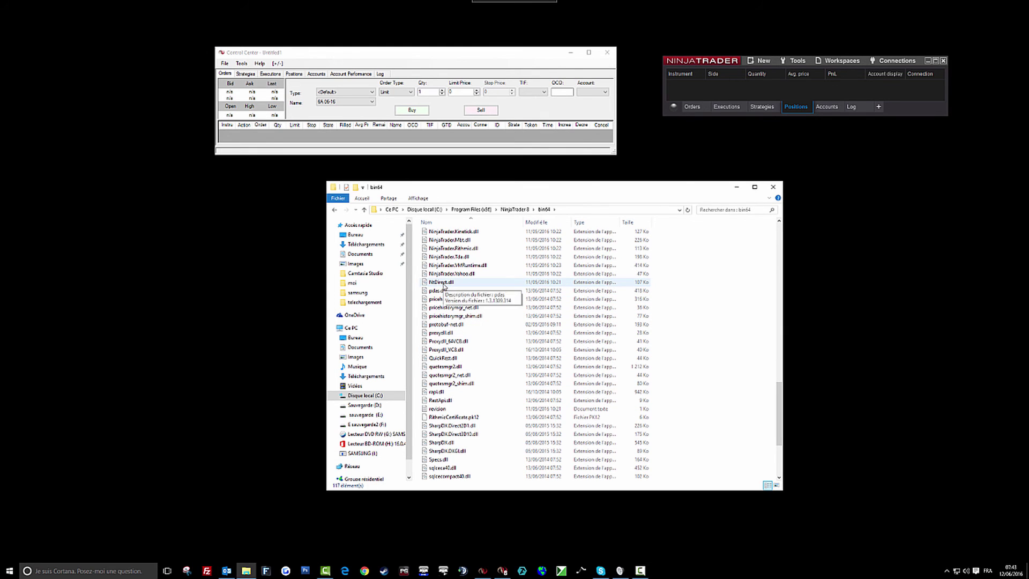
left_click(464, 284)
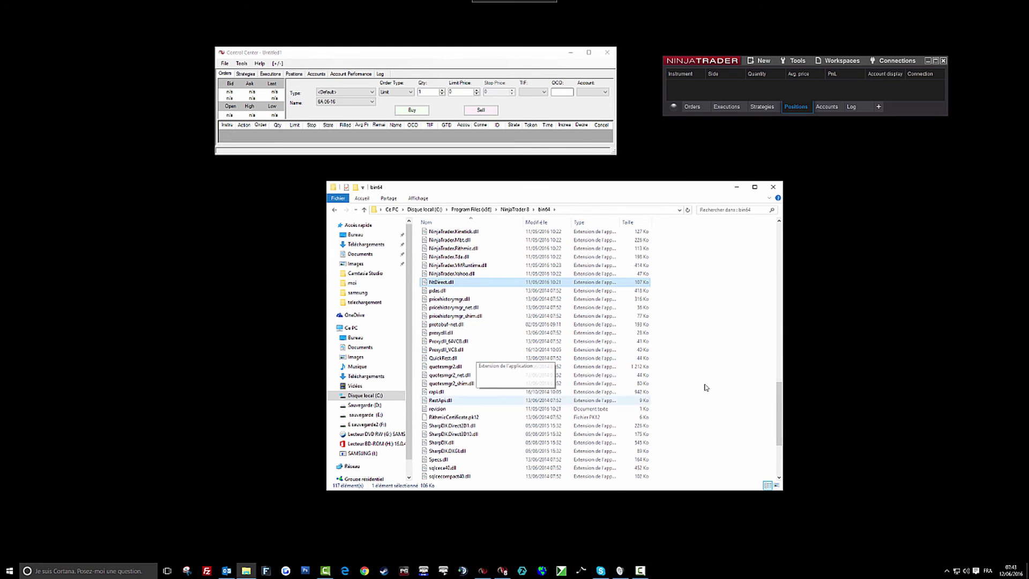
right_click(464, 283)
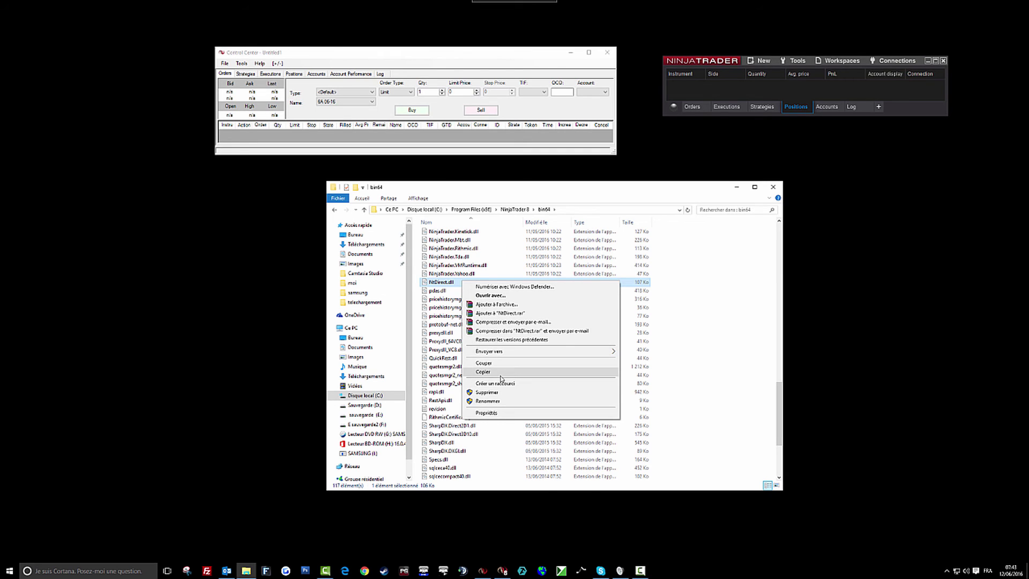
left_click(742, 307)
left_click(455, 282)
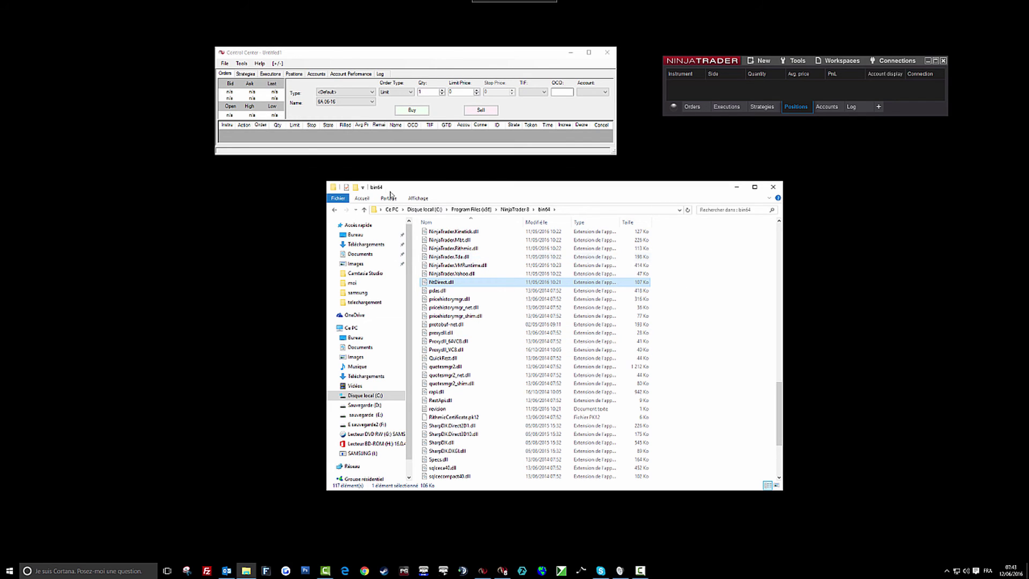
- Go back to the earlier syswow64 search results and clear the NTDirect.dll search to show the whole folder
left_click(334, 210)
left_click(334, 210)
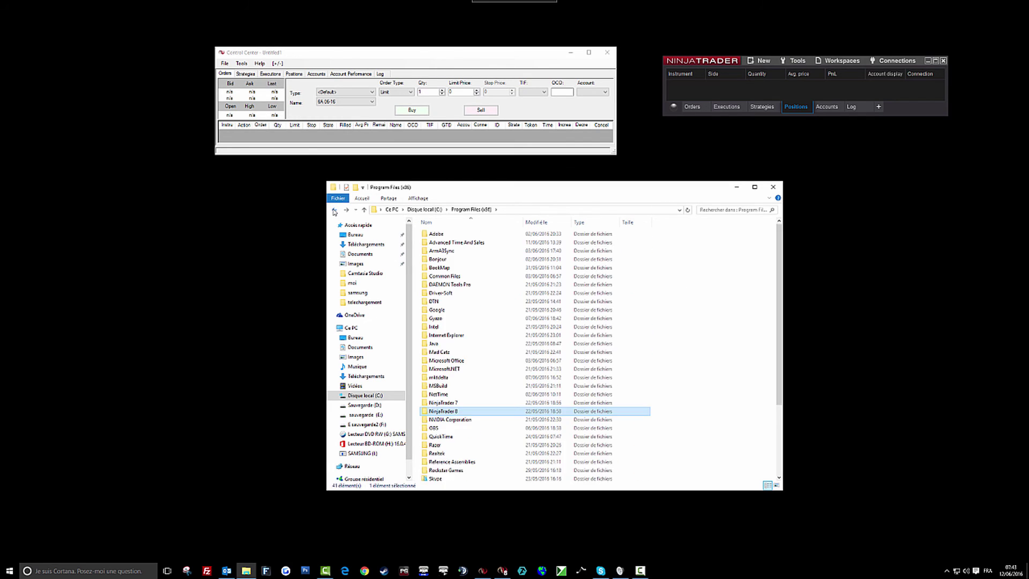
left_click(334, 210)
left_click(334, 211)
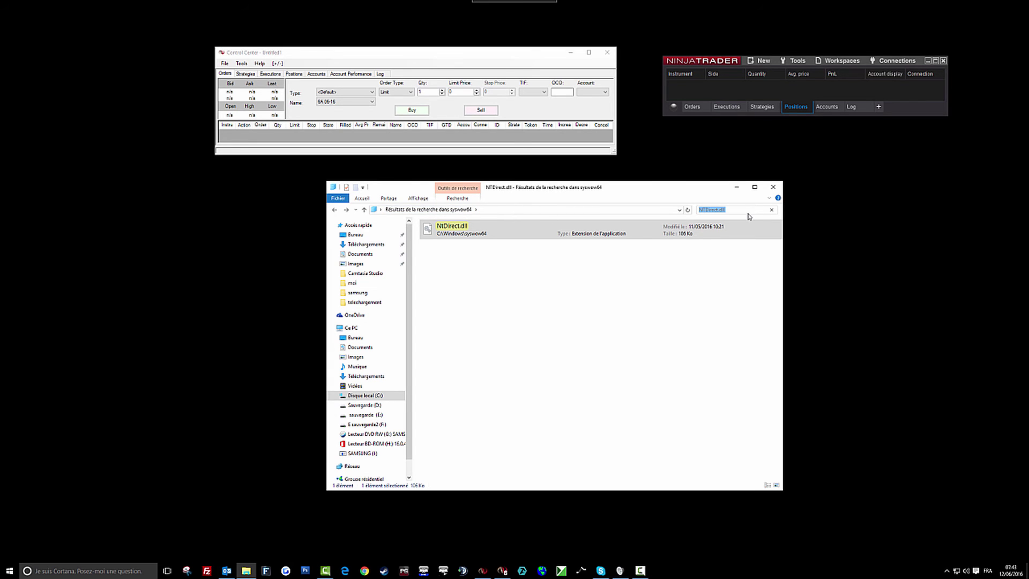
key("BackSpace")
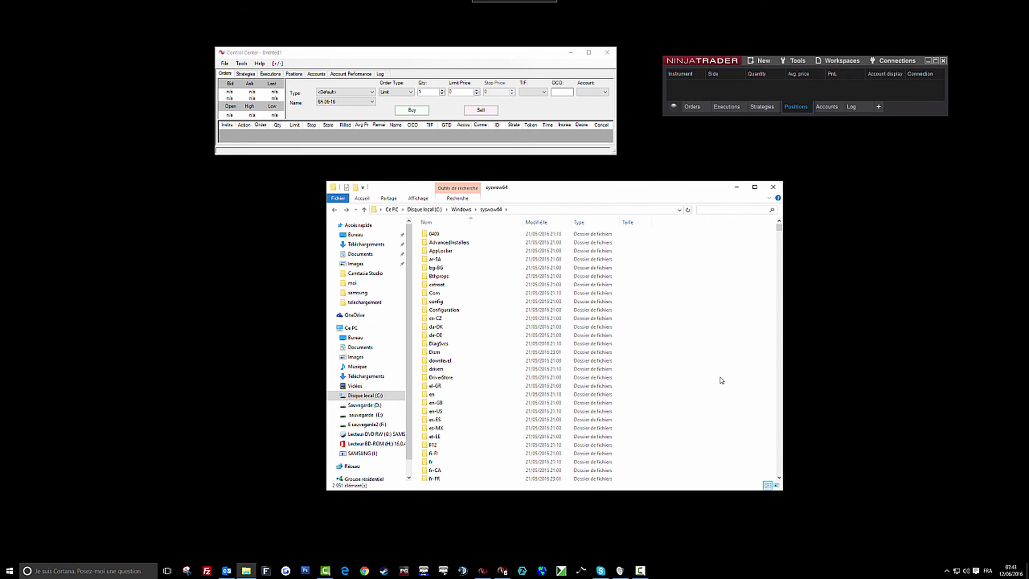
- Browse the folders and DLL files in C:\Windows\syswow64 and close the File Explorer window
scroll(720, 378, "down", 15)
scroll(723, 372, "down", 3)
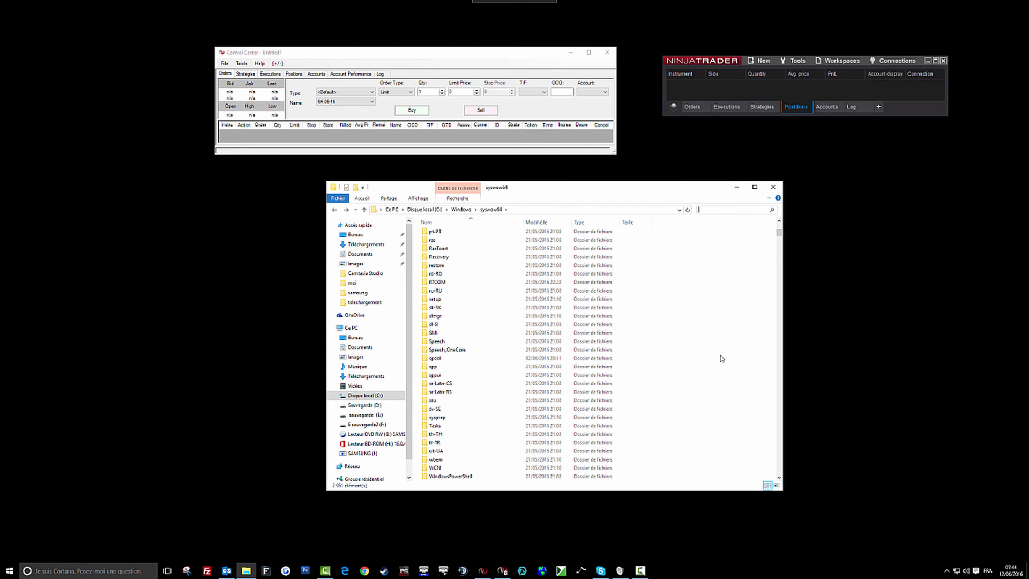
scroll(721, 358, "down", 9)
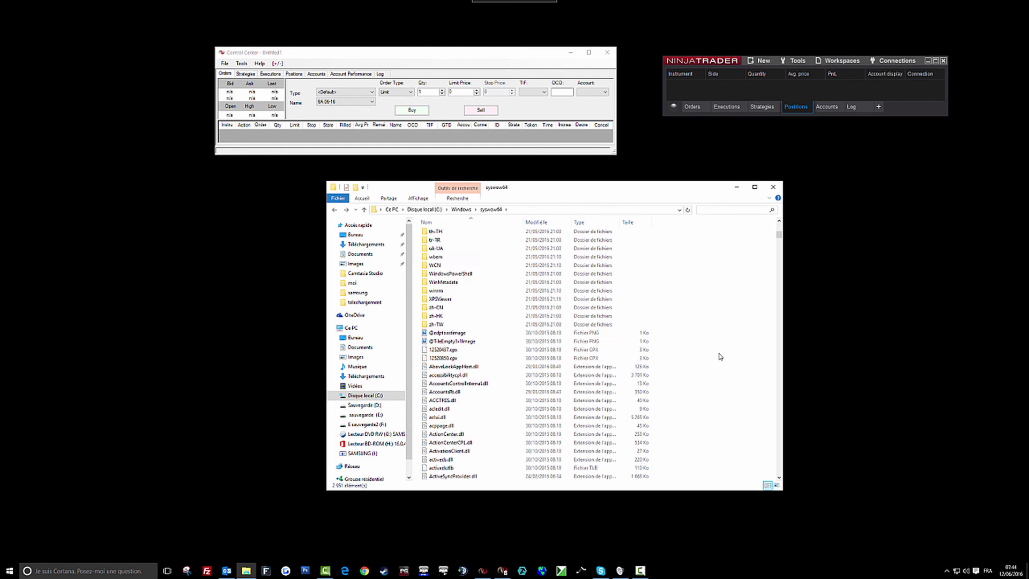
left_click(716, 422)
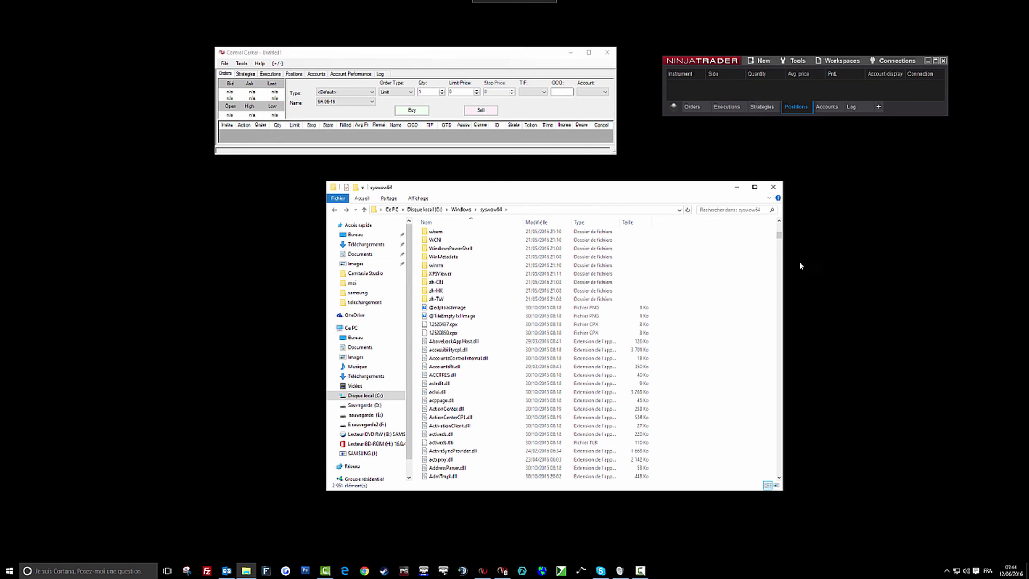
left_click(772, 188)
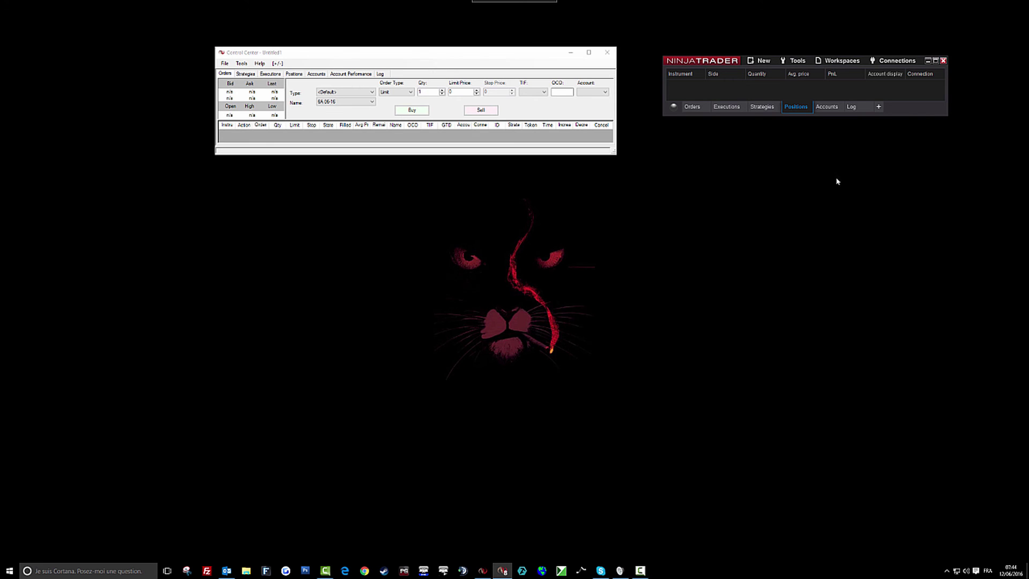
- Close NinjaTrader 7, saving all its workspaces, and close the NinjaTrader 8 Control Center
left_click(605, 54)
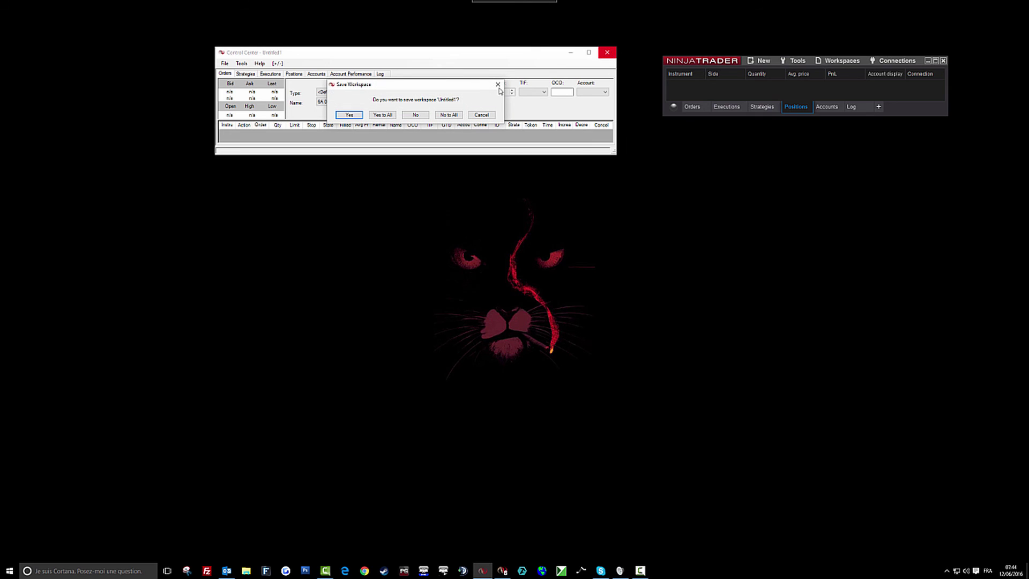
left_click(375, 116)
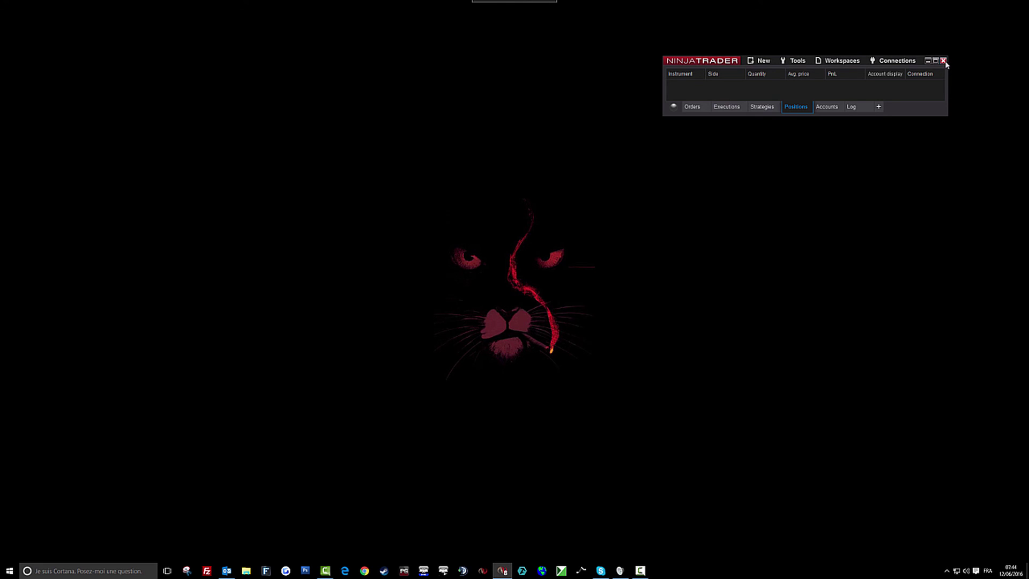
left_click(945, 62)
left_click(776, 101)
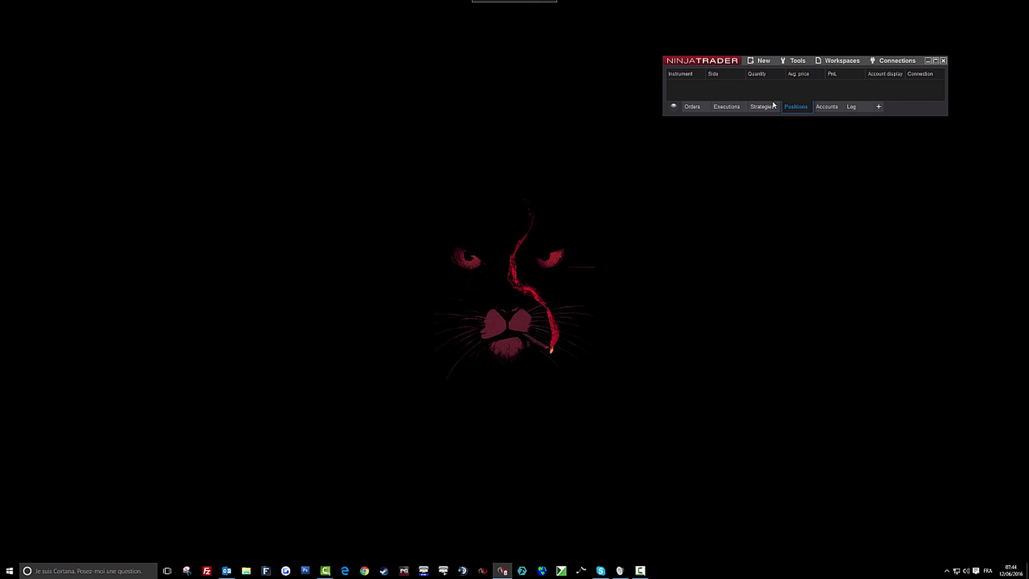